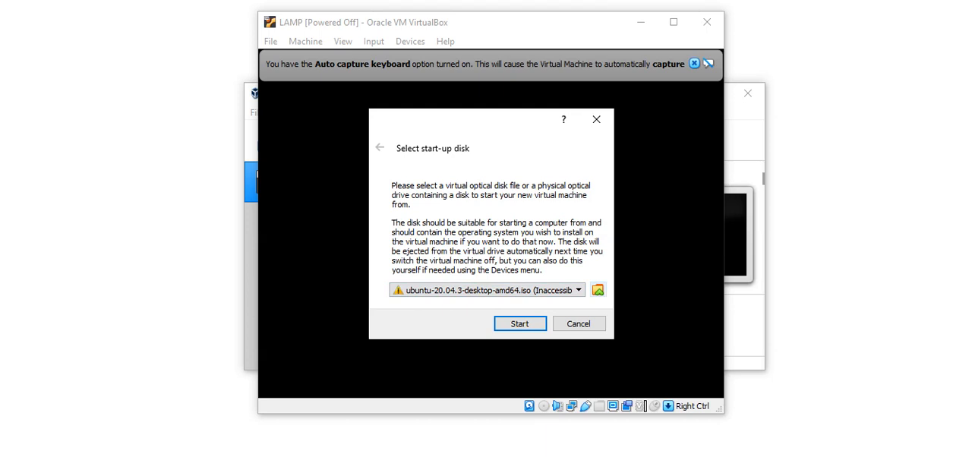
# - Add ubuntu-20.04.3-desktop-amd64 from the desktop's Setup Files folder as an optical disk and choose it as the start-up disk
pyautogui.click(598, 289)
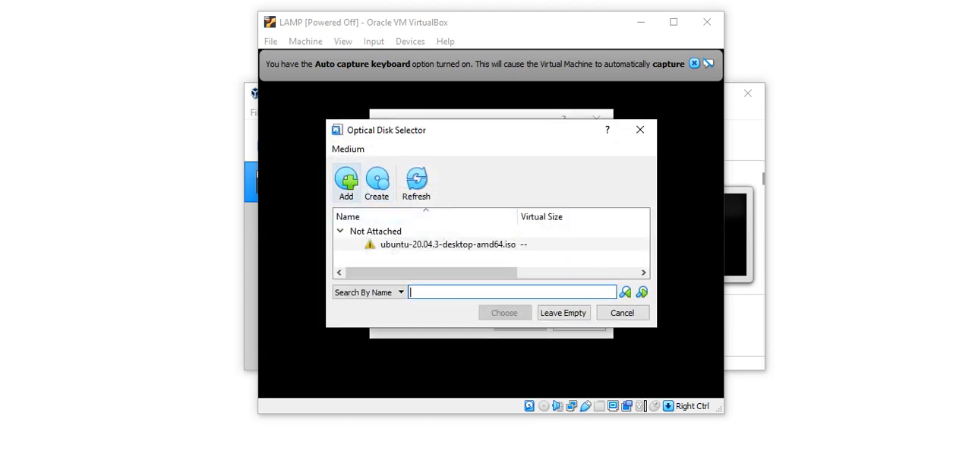
pyautogui.click(347, 183)
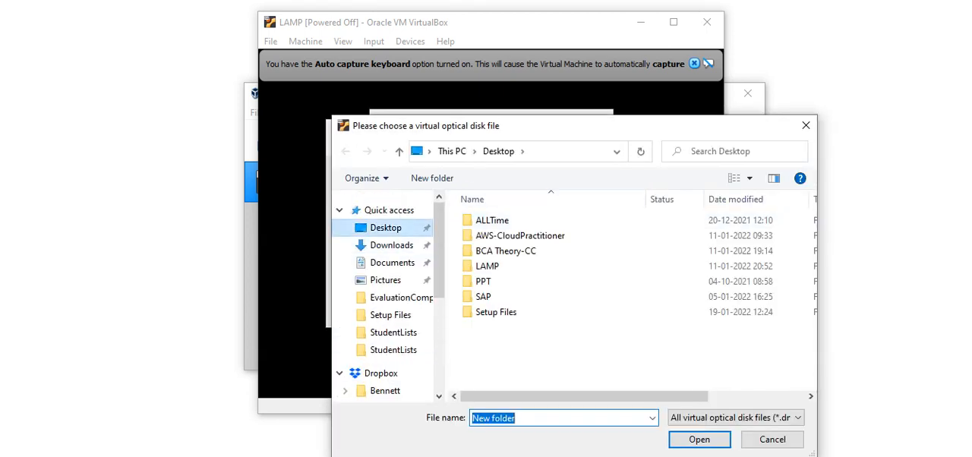
pyautogui.click(386, 228)
pyautogui.click(496, 312)
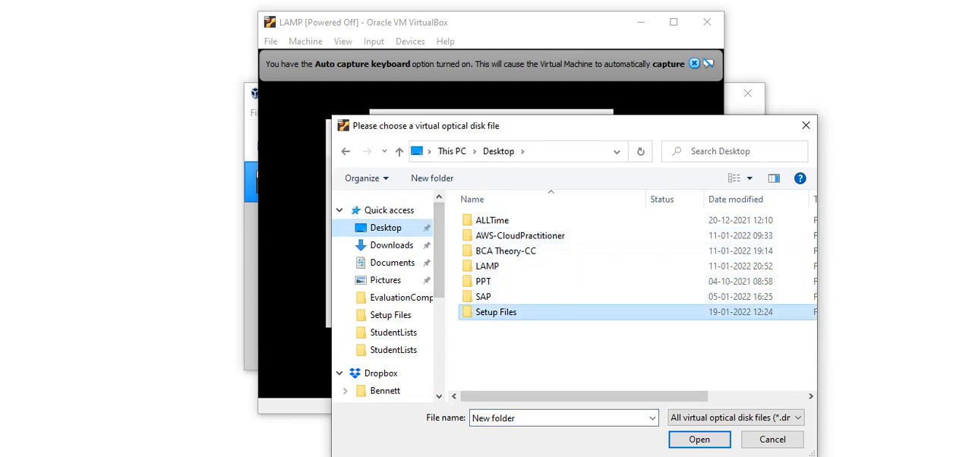
pyautogui.doubleClick(496, 312)
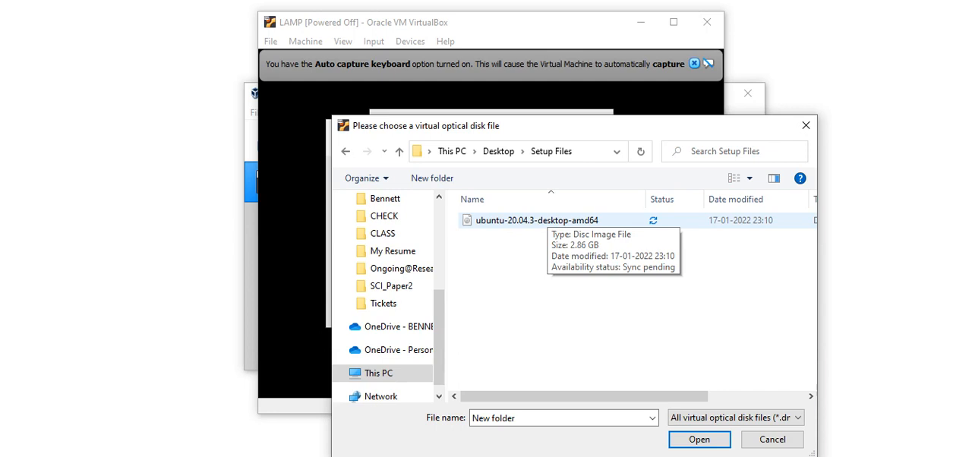
pyautogui.doubleClick(536, 221)
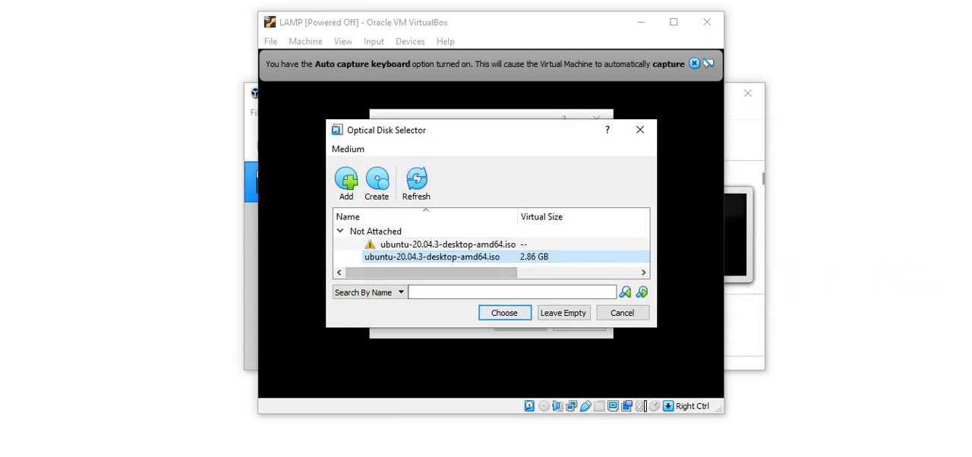
pyautogui.click(504, 313)
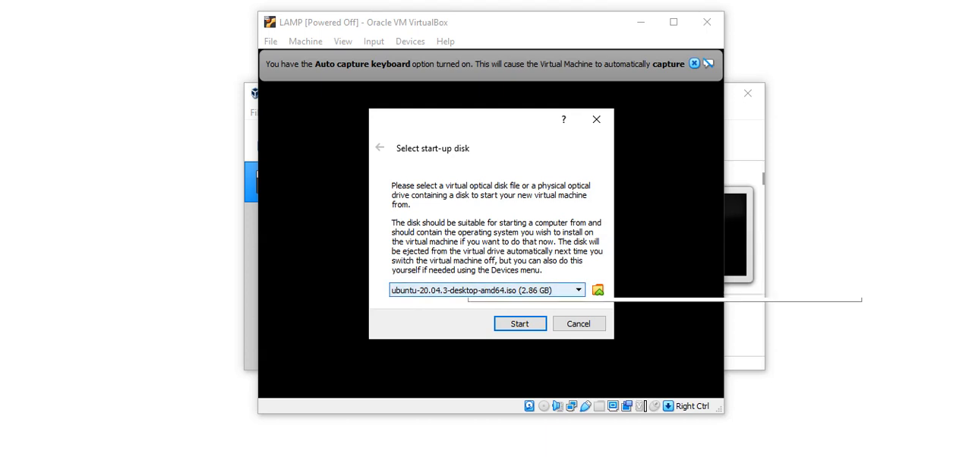
# - Select the accessible 2.86 GB ubuntu-20.04.3-desktop-amd64.iso as start-up disk and start the LAMP virtual machine
pyautogui.click(471, 290)
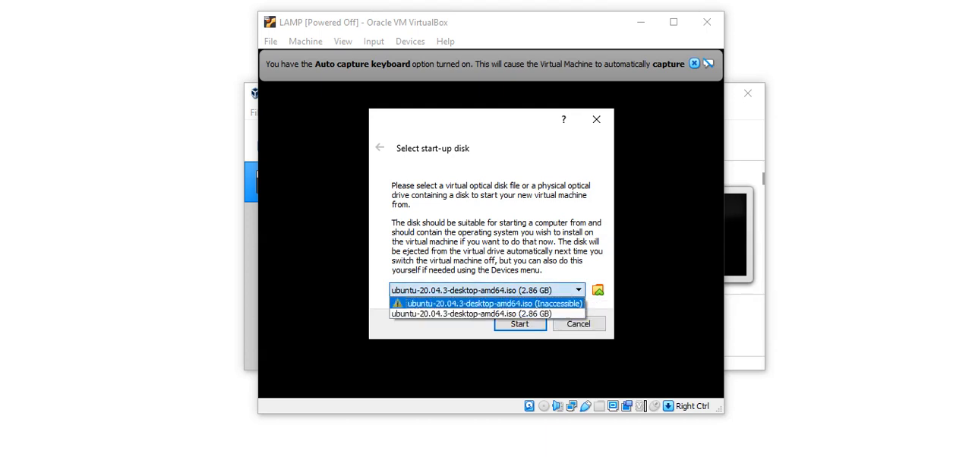
pyautogui.click(472, 313)
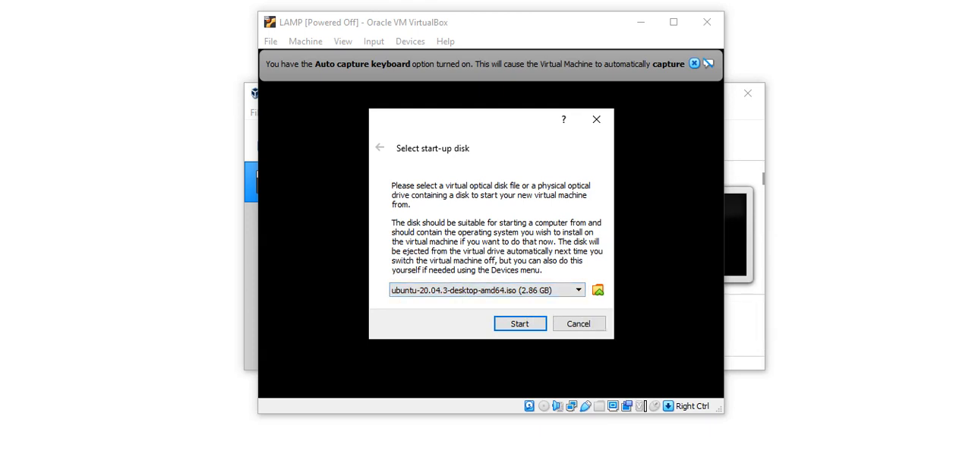
pyautogui.click(519, 323)
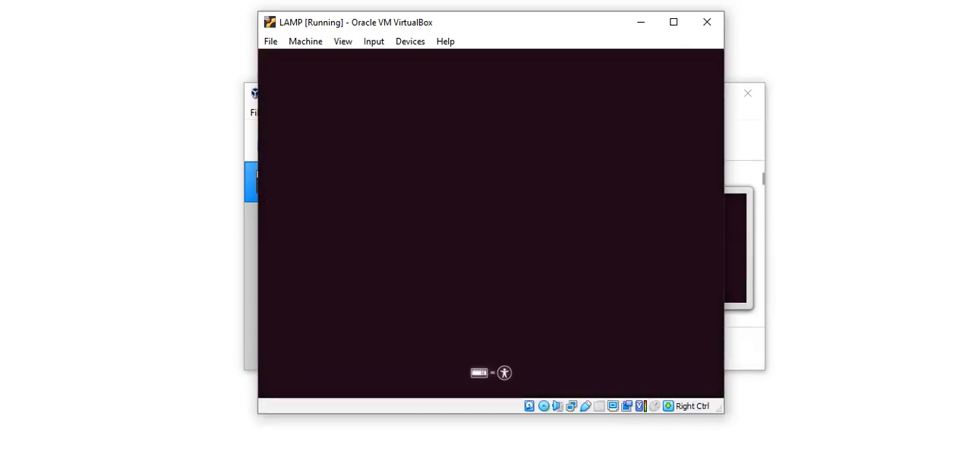
# - Reposition the running LAMP virtual machine window and dismiss the mouse pointer integration notice
pyautogui.moveTo(527, 22); pyautogui.dragTo(540, 17)
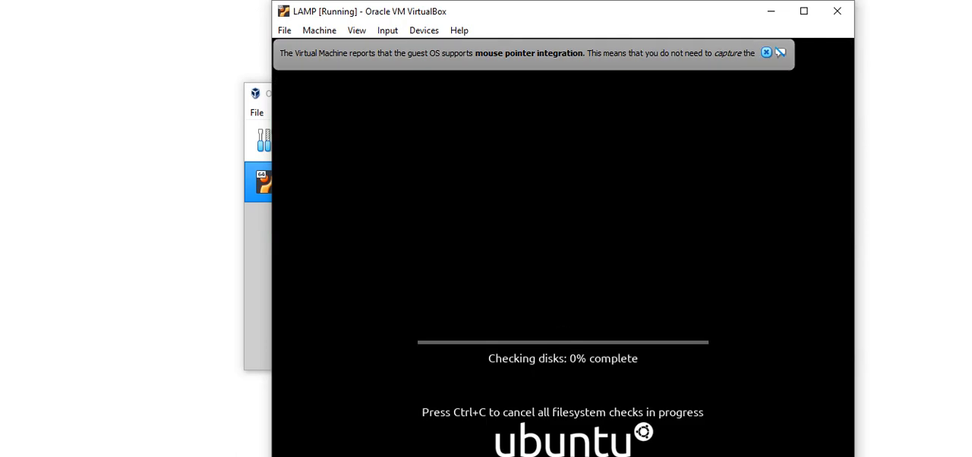
pyautogui.moveTo(618, 17); pyautogui.dragTo(573, 18)
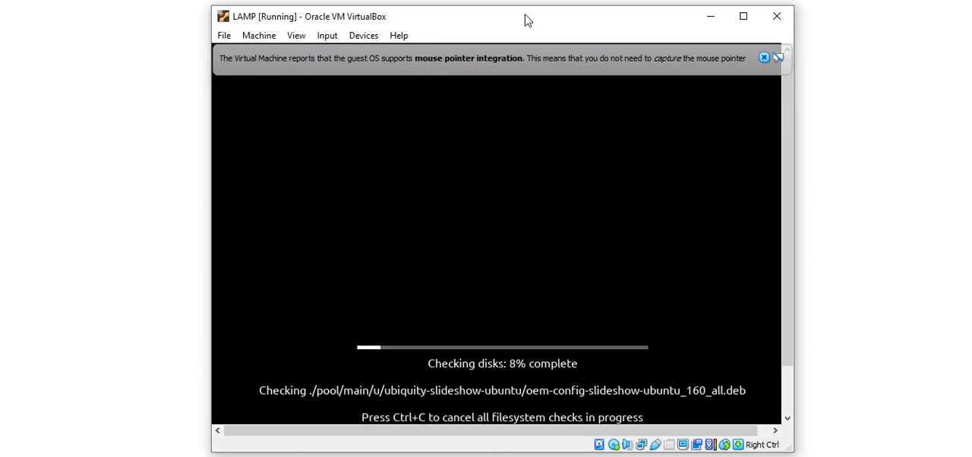
pyautogui.moveTo(524, 16); pyautogui.dragTo(507, 15)
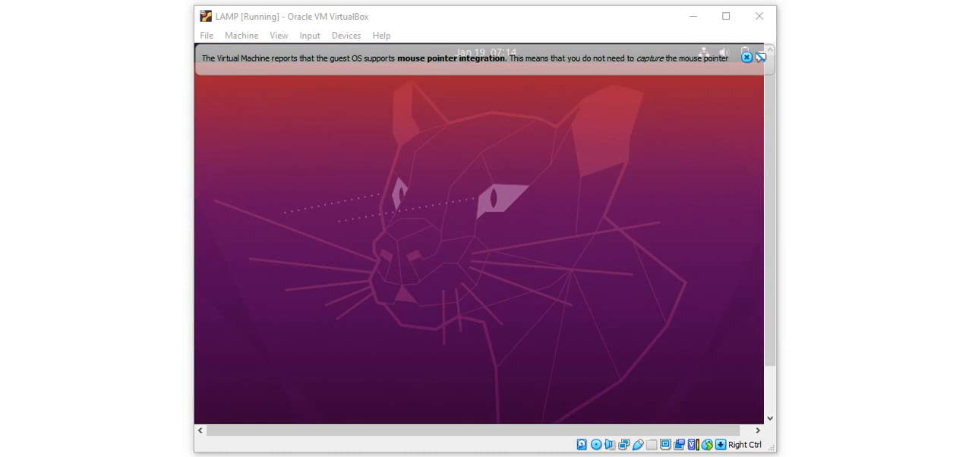
pyautogui.click(746, 58)
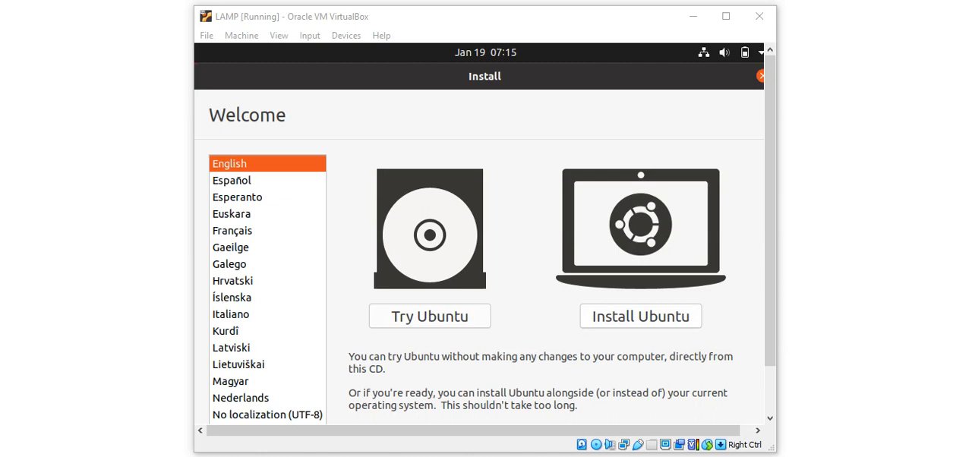
# - Start the Ubuntu installation in English and accept the English (US) keyboard layout
pyautogui.click(641, 317)
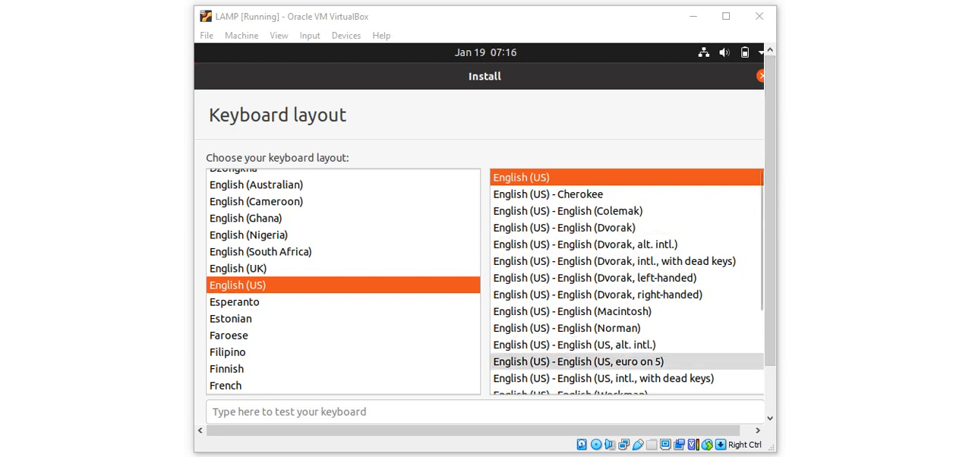
pyautogui.moveTo(607, 431); pyautogui.dragTo(620, 431)
pyautogui.scroll(-2, 645, 343)
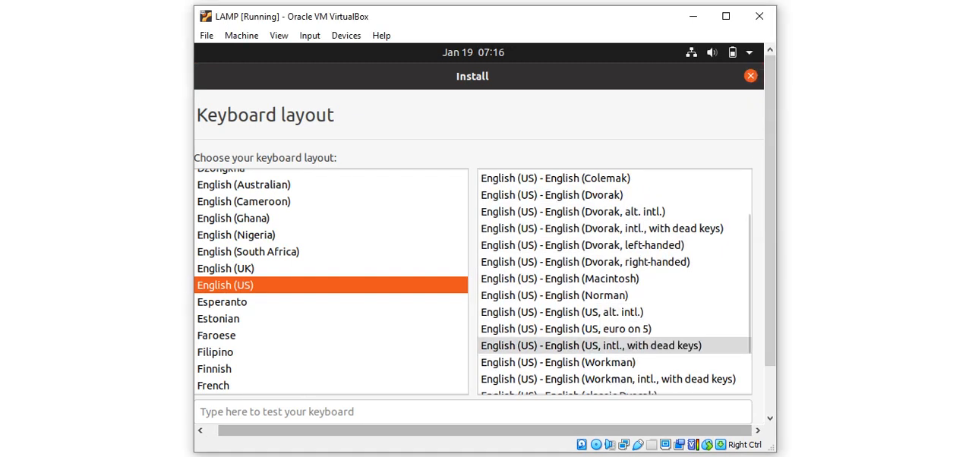
pyautogui.scroll(2, 646, 328)
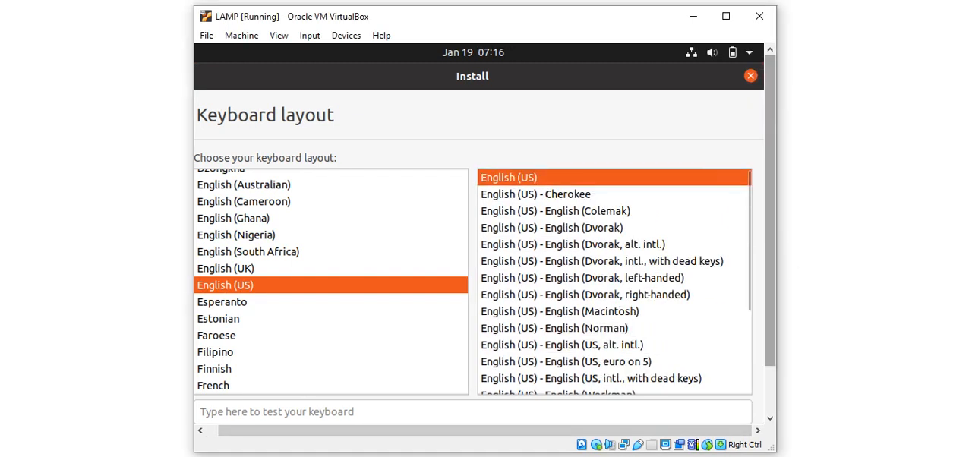
pyautogui.moveTo(770, 276); pyautogui.dragTo(770, 326)
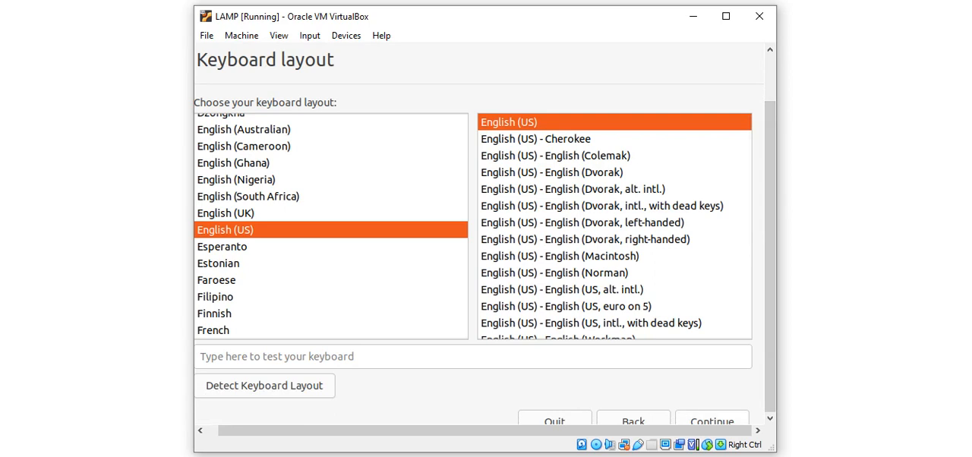
pyautogui.click(711, 419)
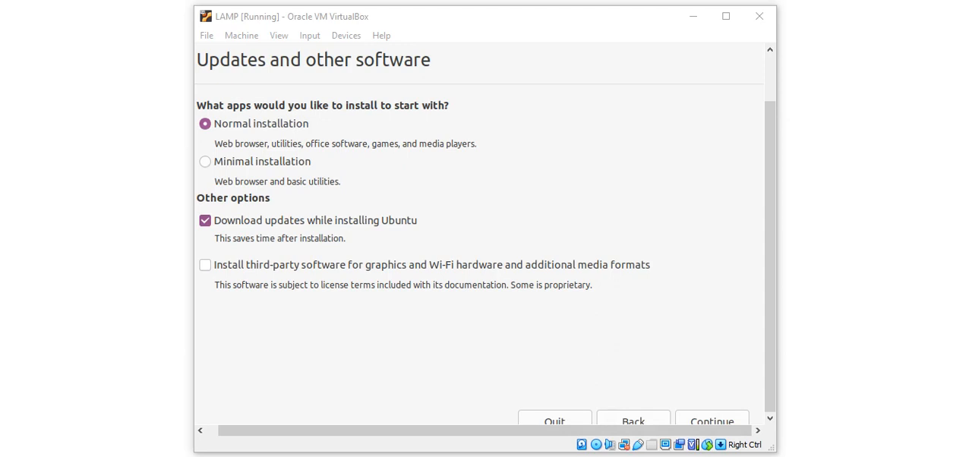
# - Compare the normal and minimal app sets and choose the minimal installation
pyautogui.moveTo(215, 144); pyautogui.dragTo(272, 144)
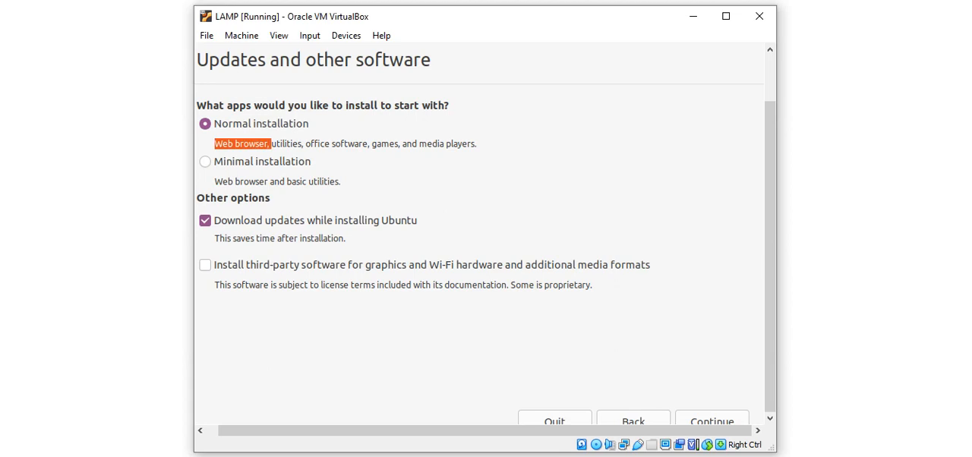
pyautogui.moveTo(222, 181); pyautogui.dragTo(264, 182)
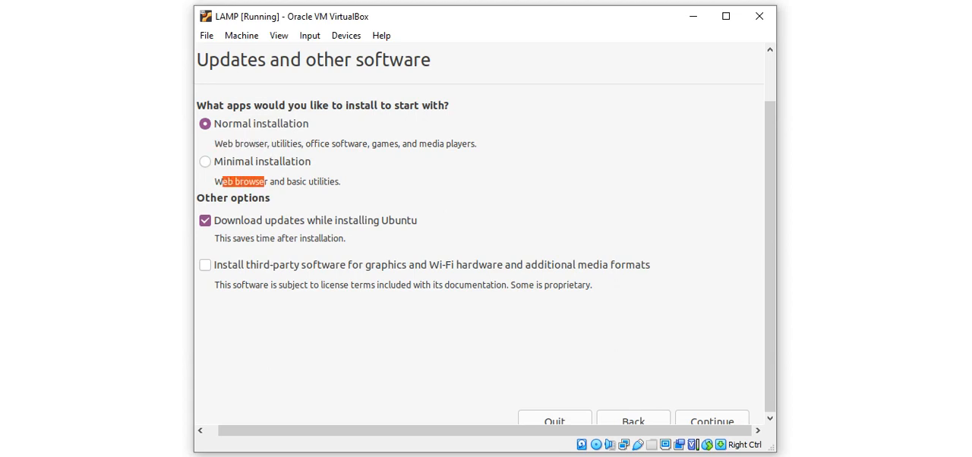
pyautogui.click(205, 162)
pyautogui.click(242, 181)
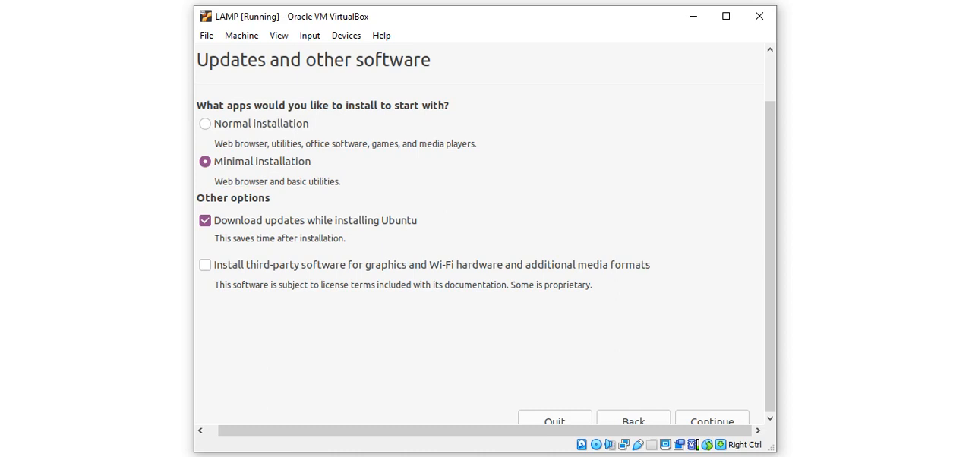
pyautogui.moveTo(310, 144)
pyautogui.mouseDown()
pyautogui.moveTo(477, 144)
pyautogui.moveTo(305, 143)
pyautogui.mouseUp()
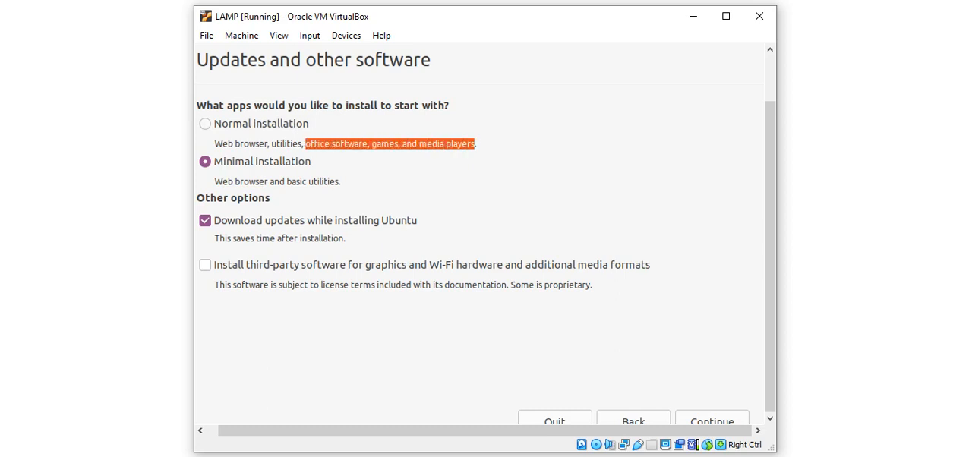
pyautogui.click(205, 124)
pyautogui.click(205, 162)
pyautogui.click(342, 144)
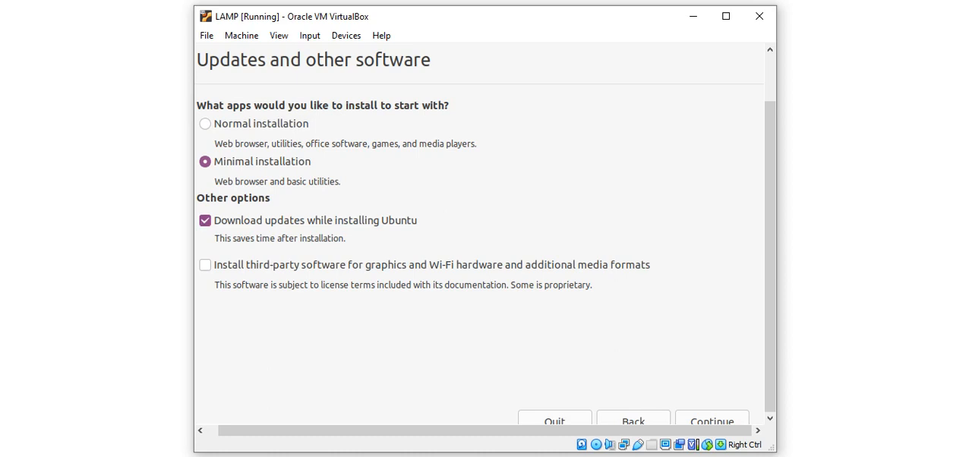
# - Turn off downloading updates while installing Ubuntu and continue to the installation type
pyautogui.click(205, 221)
pyautogui.click(712, 419)
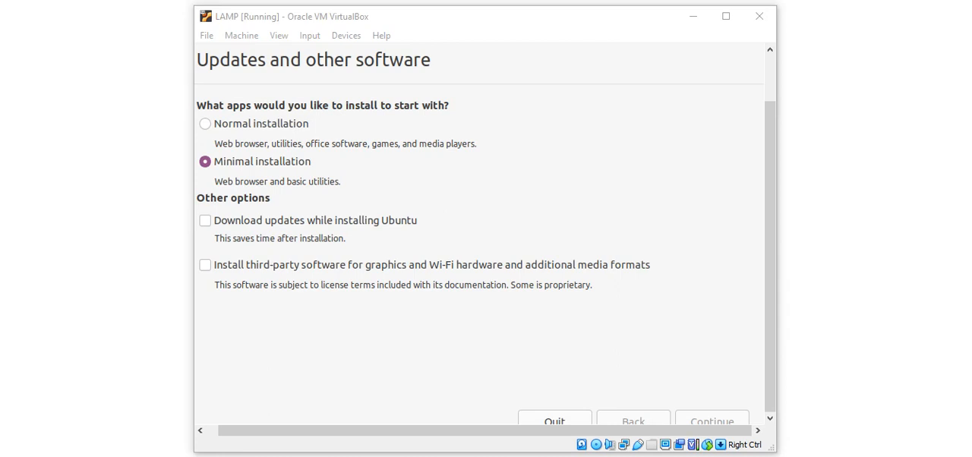
pyautogui.moveTo(494, 452); pyautogui.dragTo(494, 454)
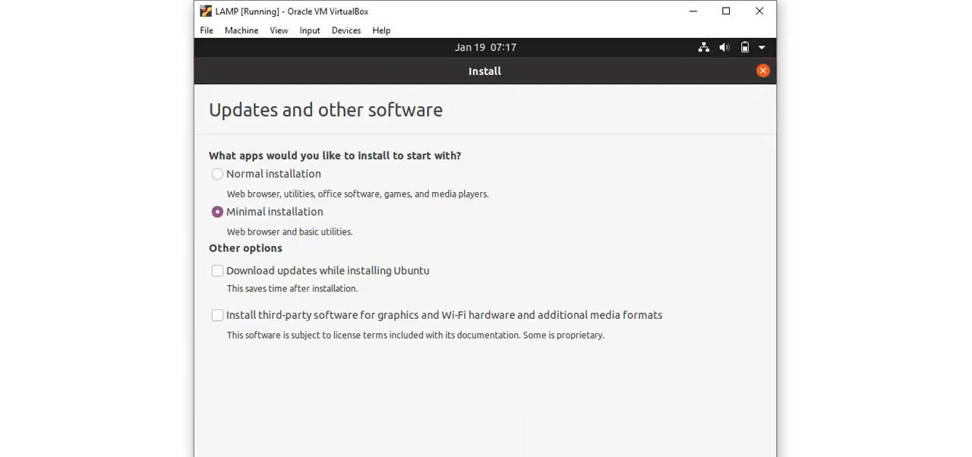
pyautogui.moveTo(540, 7)
pyautogui.mouseDown()
pyautogui.moveTo(539, 27)
pyautogui.moveTo(536, 11)
pyautogui.mouseUp()
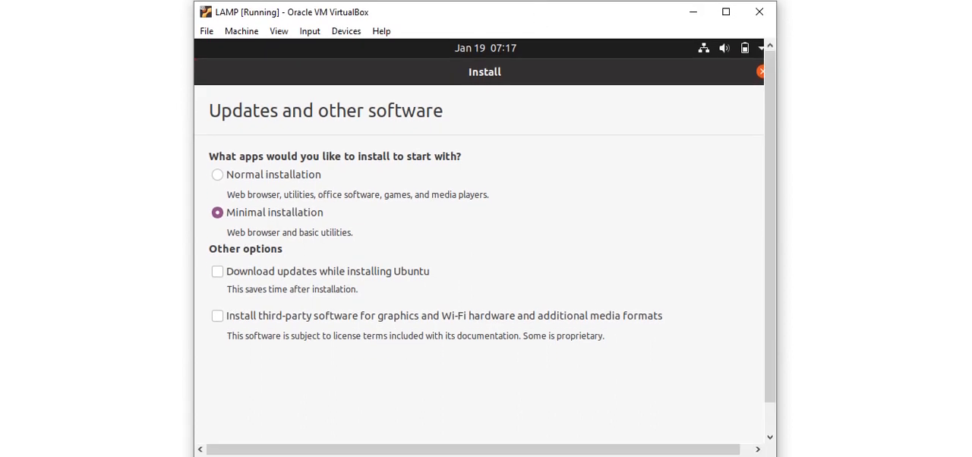
pyautogui.scroll(-1, 480, 240)
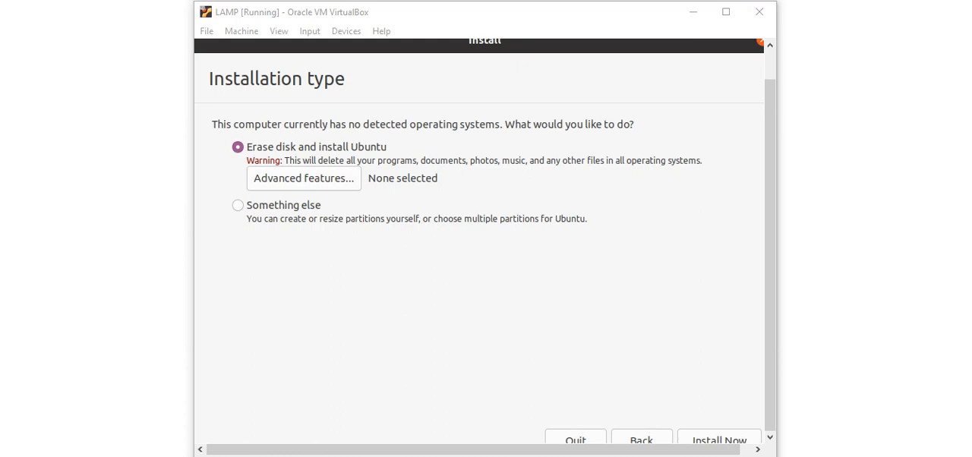
# - Choose to erase the disk and install Ubuntu, and start the installation
pyautogui.click(238, 205)
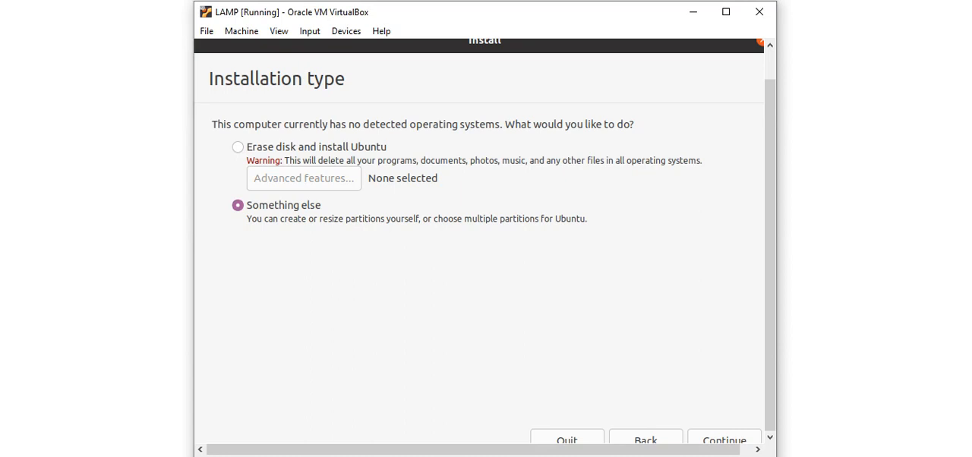
pyautogui.click(237, 147)
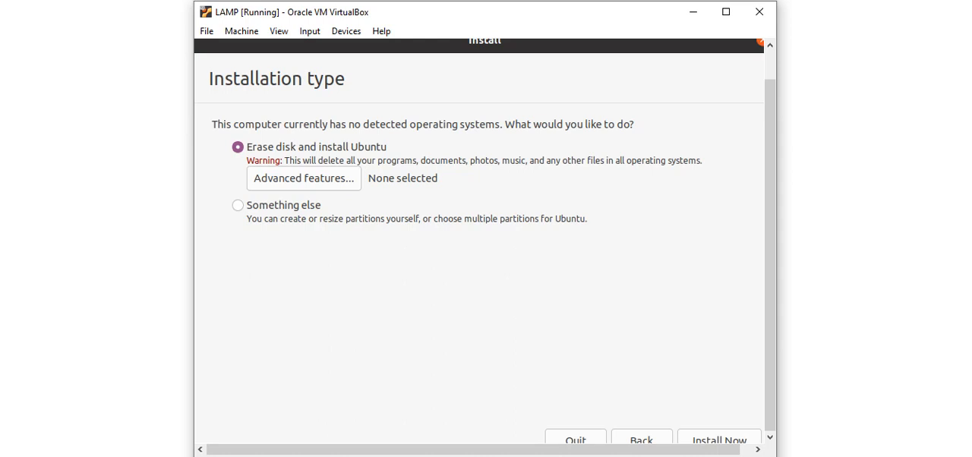
pyautogui.click(719, 437)
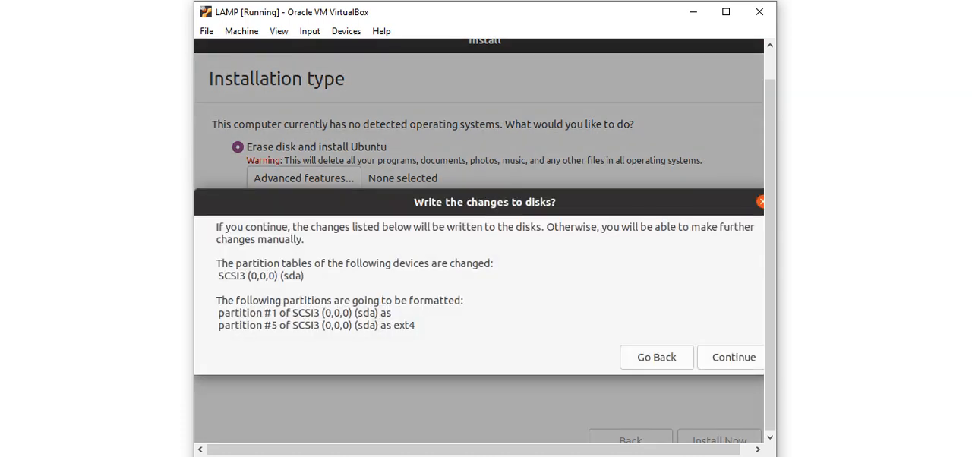
# - Review the listed partition table and formatting changes and confirm writing them to the disks
pyautogui.moveTo(225, 227); pyautogui.dragTo(414, 325)
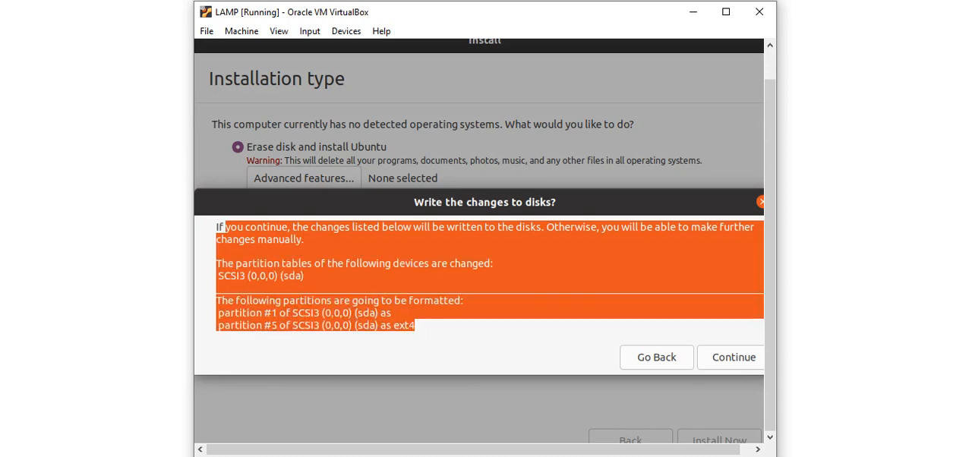
pyautogui.click(440, 325)
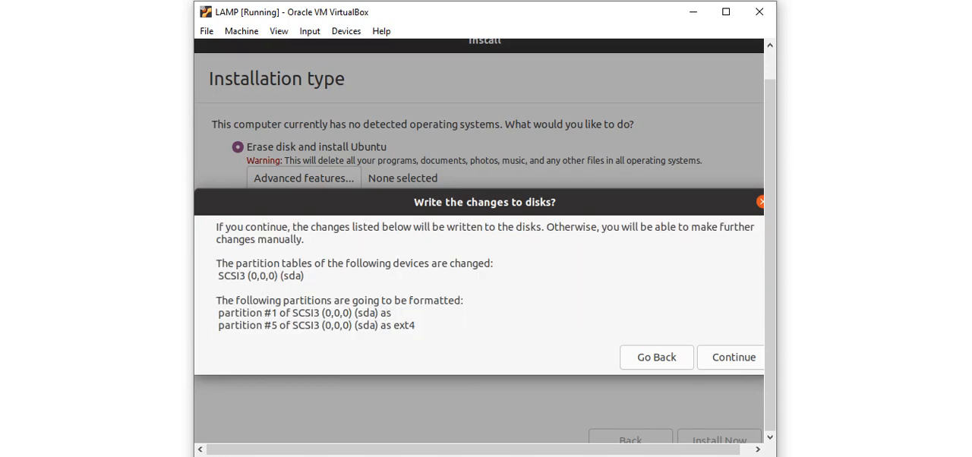
pyautogui.moveTo(240, 312); pyautogui.dragTo(387, 313)
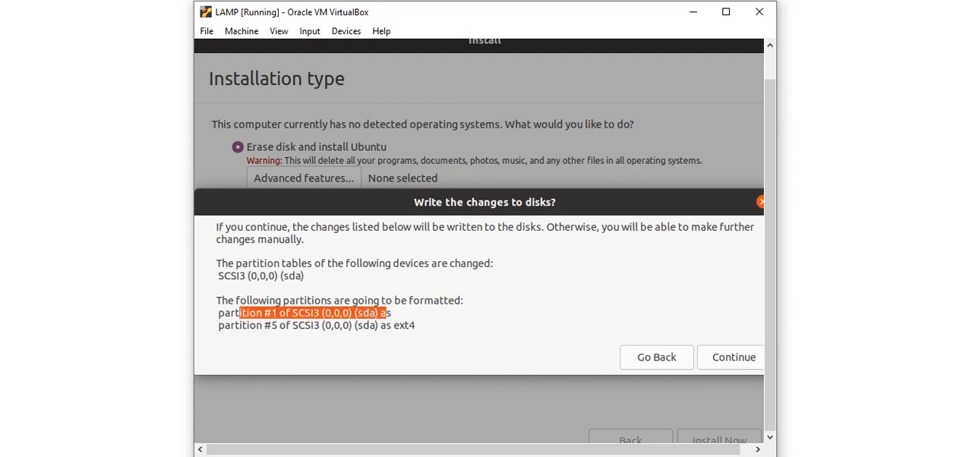
pyautogui.click(352, 326)
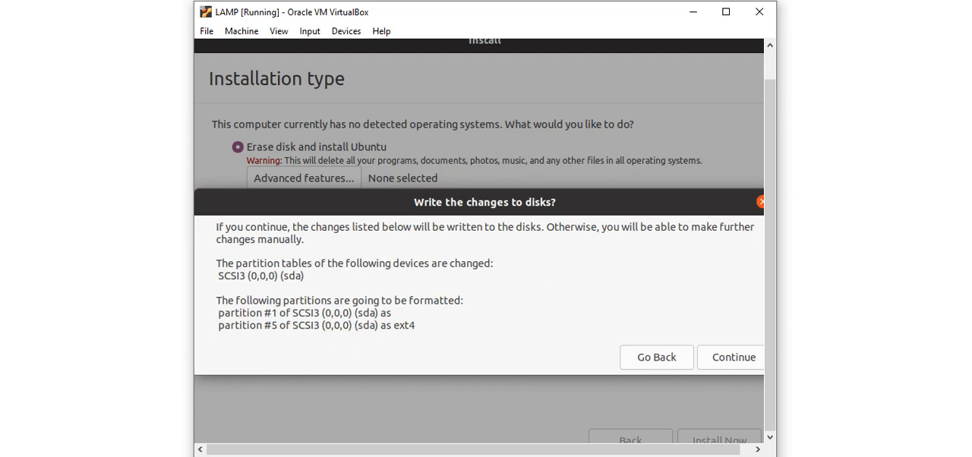
pyautogui.moveTo(237, 226); pyautogui.dragTo(531, 328)
pyautogui.click(531, 323)
pyautogui.click(732, 357)
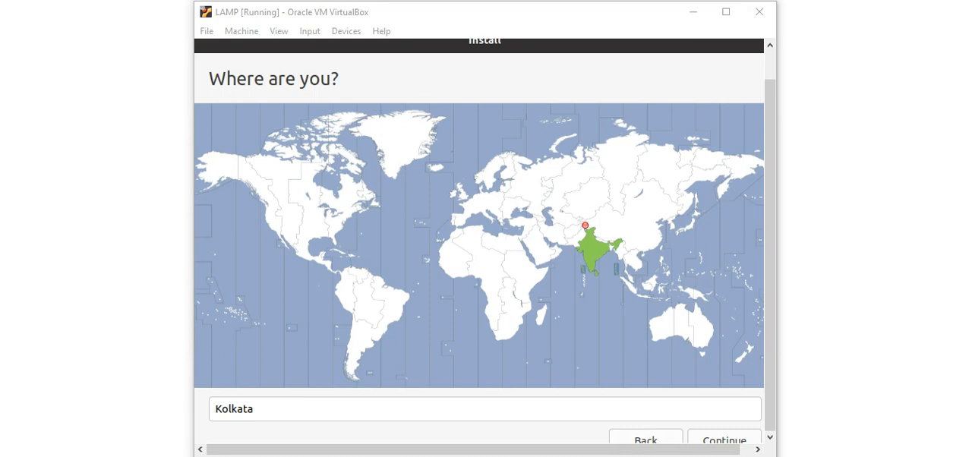
# - Set the location to Kolkata, India on the time zone map and continue to the account details
pyautogui.click(590, 246)
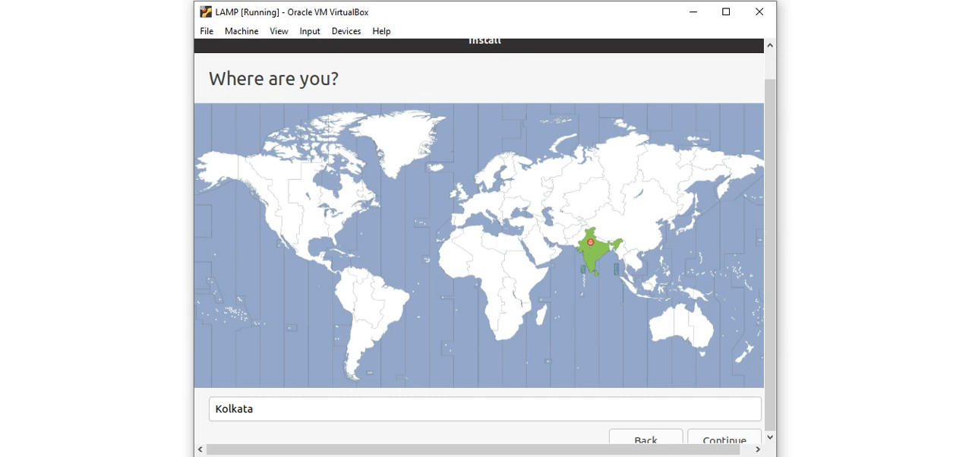
pyautogui.click(725, 438)
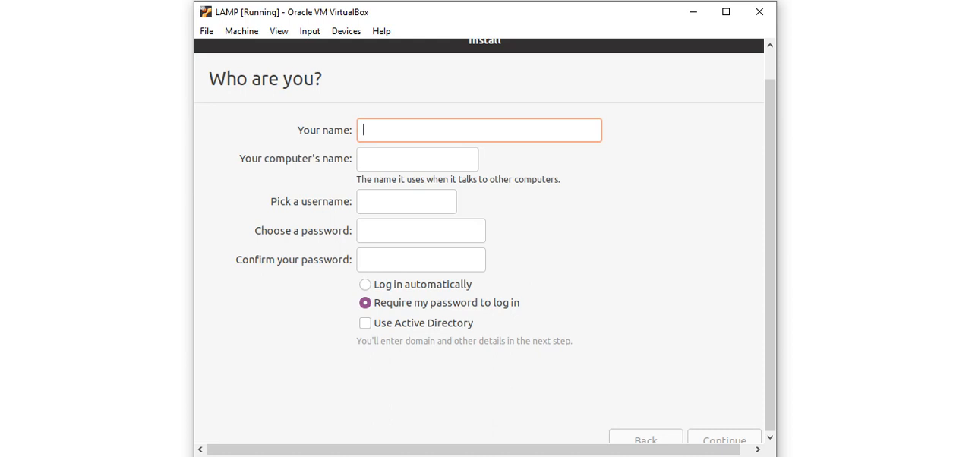
# - Enter lamp as the name, keeping lamp-VirtualBox as the computer's name and lamp as the username
pyautogui.write('l')
pyautogui.press('BackSpace')
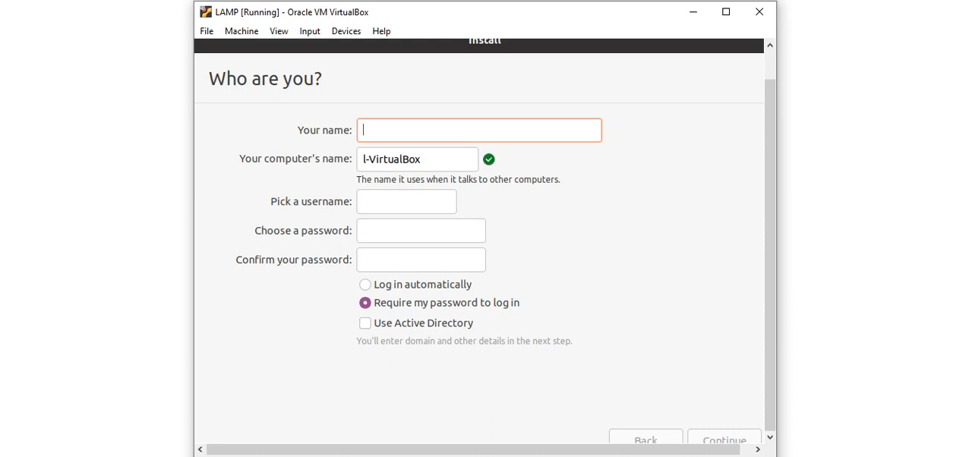
pyautogui.write('lamp')
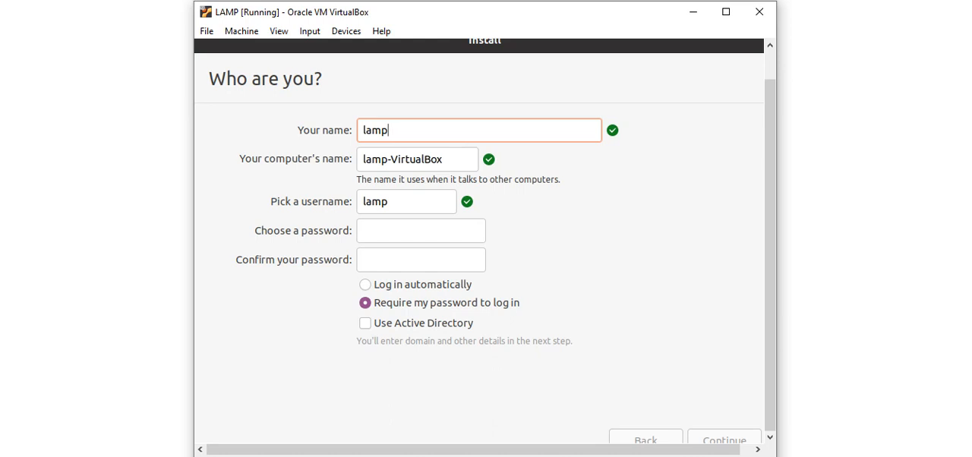
pyautogui.moveTo(365, 129); pyautogui.dragTo(389, 129)
pyautogui.click(382, 159)
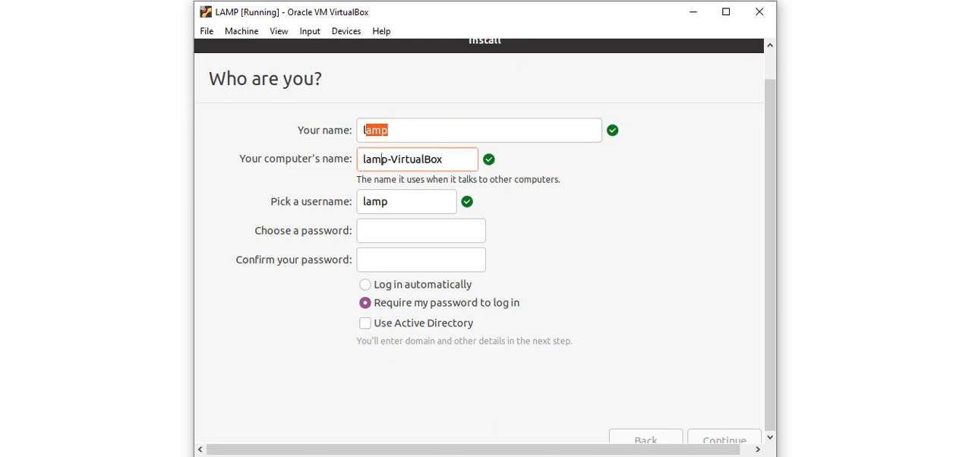
pyautogui.press('Tab')
pyautogui.press('Tab')
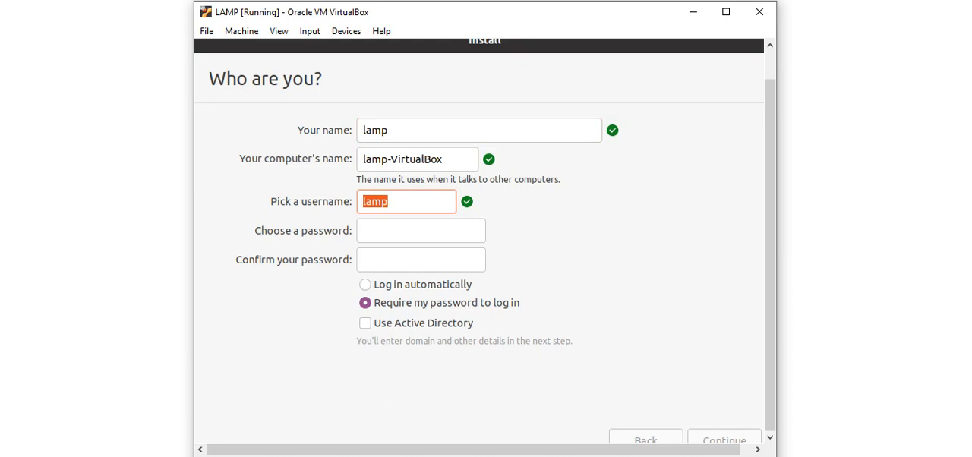
# - Enter and confirm the account password, keep it required at login, and continue the installation
pyautogui.press('Tab')
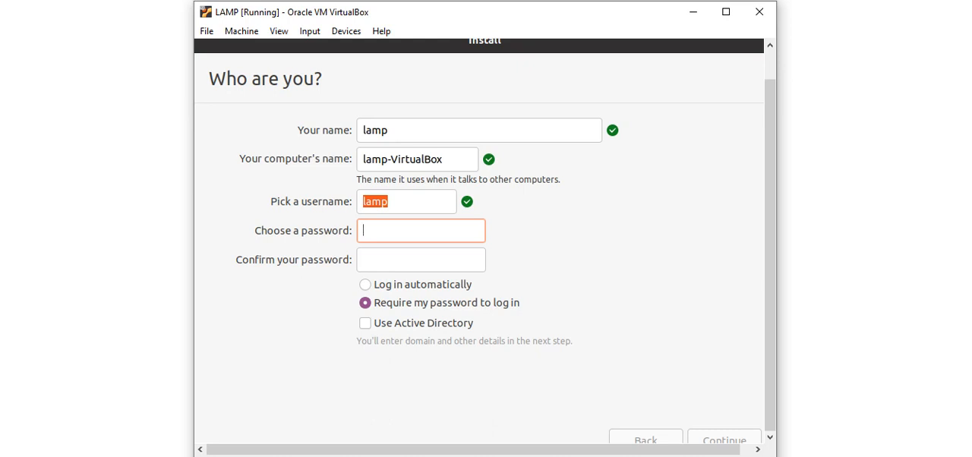
pyautogui.write('lamp')
pyautogui.press('Tab')
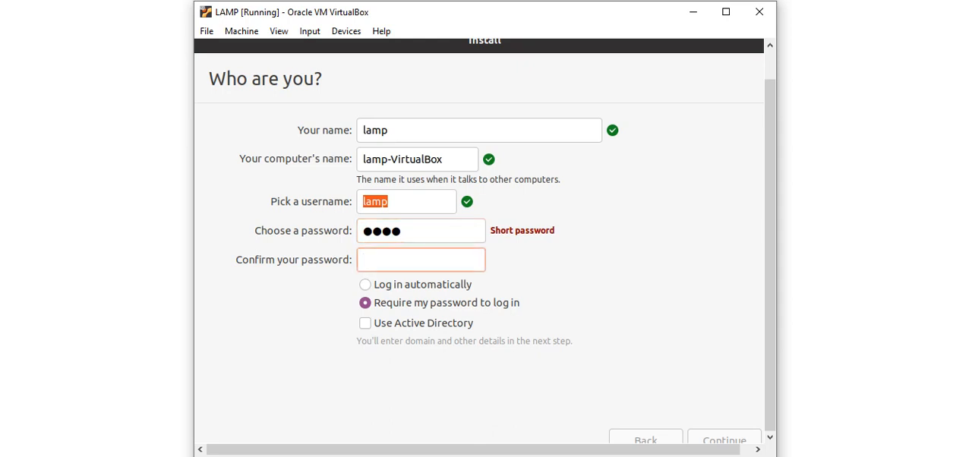
pyautogui.write('lamp')
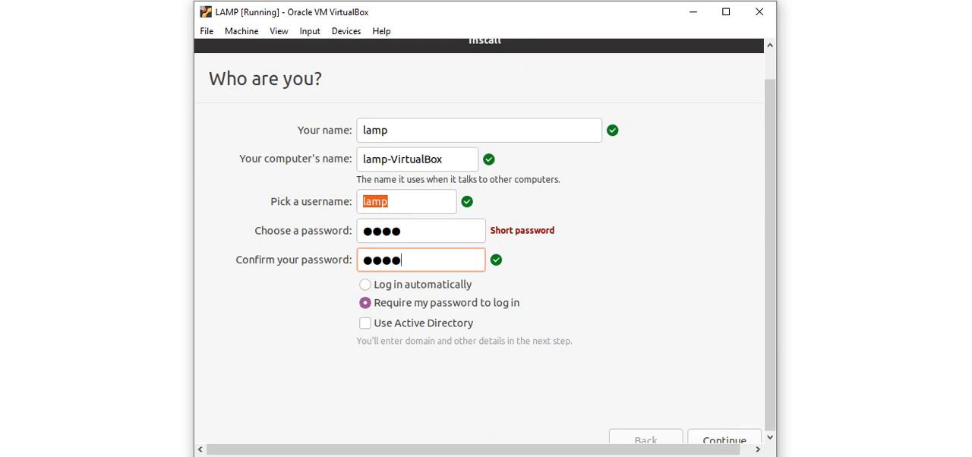
pyautogui.press('Return')
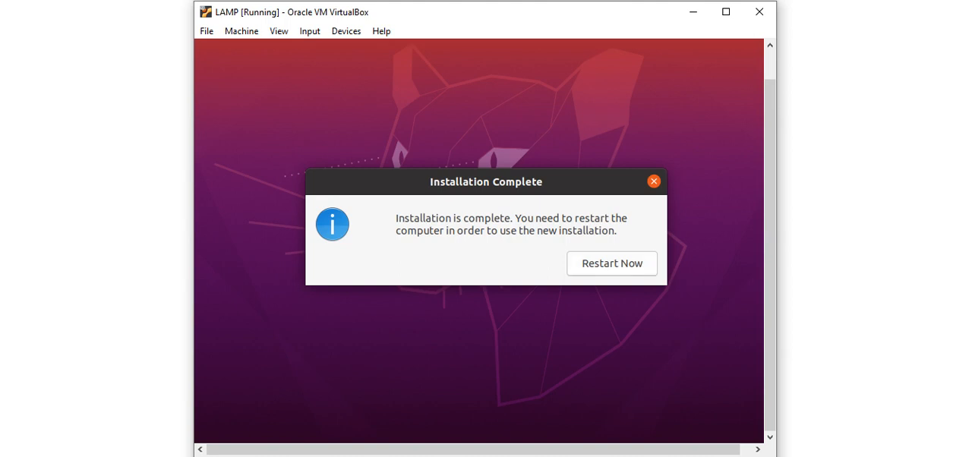
# - Restart into the new installation, checking the virtual optical drive for the Ubuntu ISO before continuing past the medium removal prompt
pyautogui.press('Return')
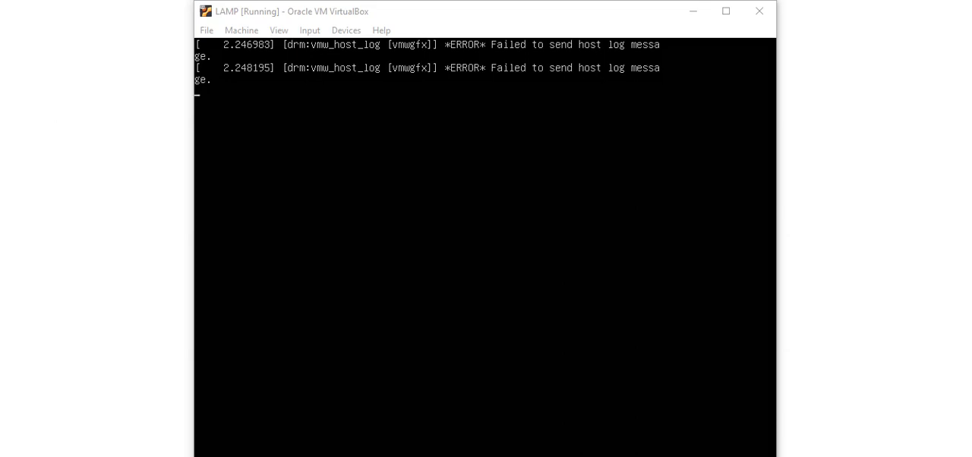
pyautogui.click(345, 30)
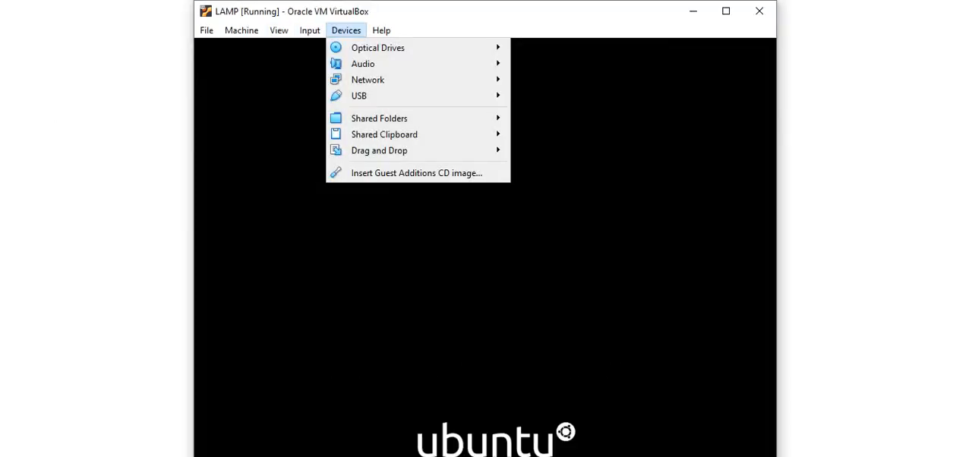
pyautogui.moveTo(378, 47)
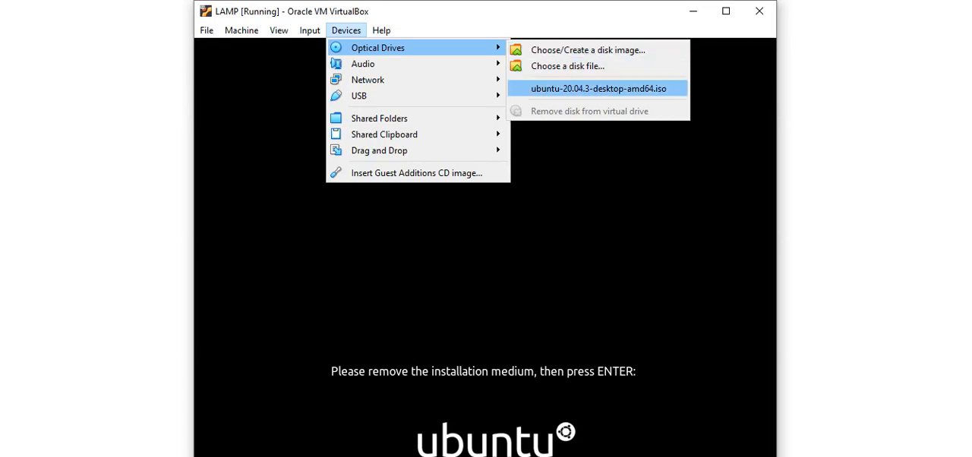
pyautogui.click(600, 205)
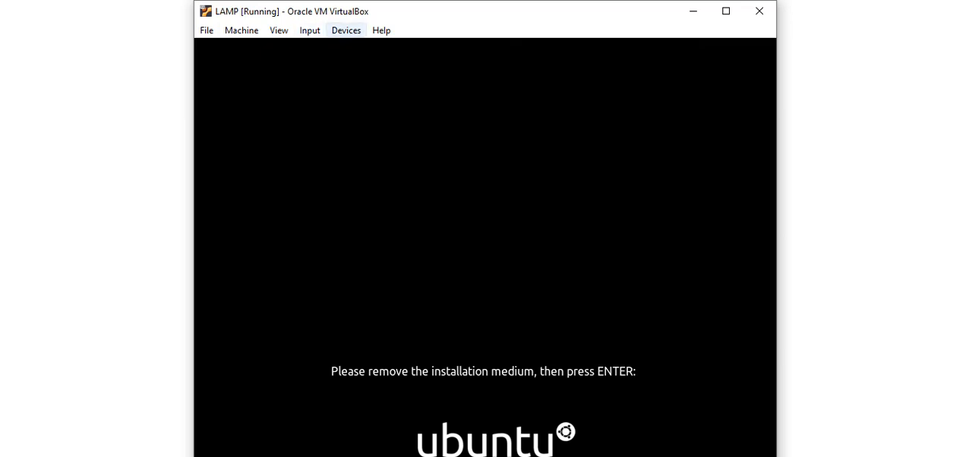
pyautogui.click(346, 31)
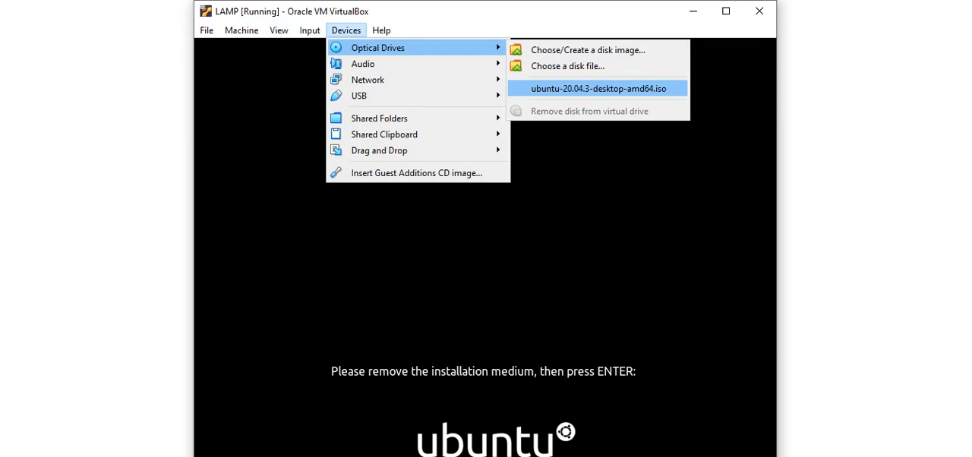
pyautogui.click(346, 30)
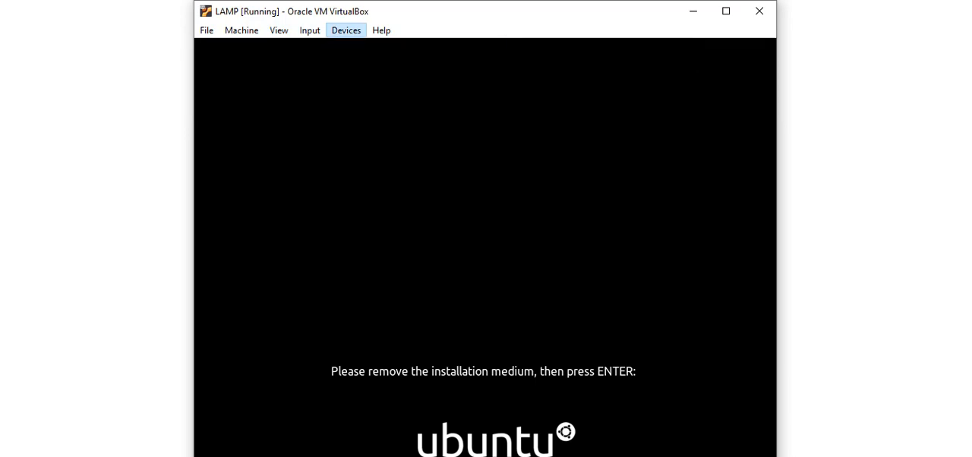
pyautogui.press('Return')
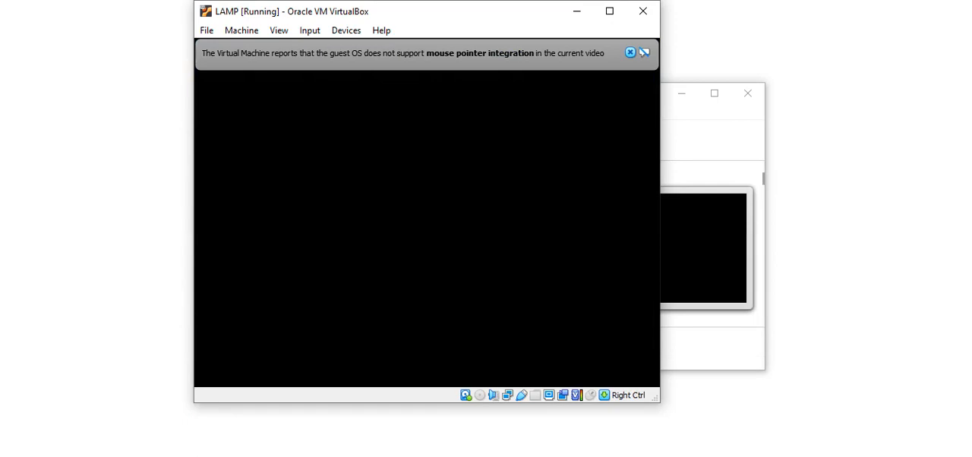
# - Log in to the lamp account with its password and dismiss the mouse pointer integration message
pyautogui.moveTo(489, 12); pyautogui.dragTo(511, 22)
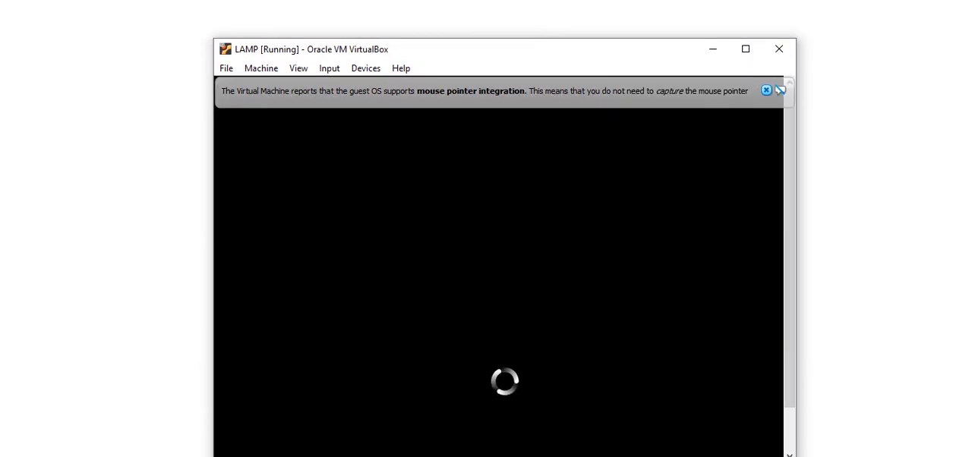
pyautogui.moveTo(530, 46); pyautogui.dragTo(527, 15)
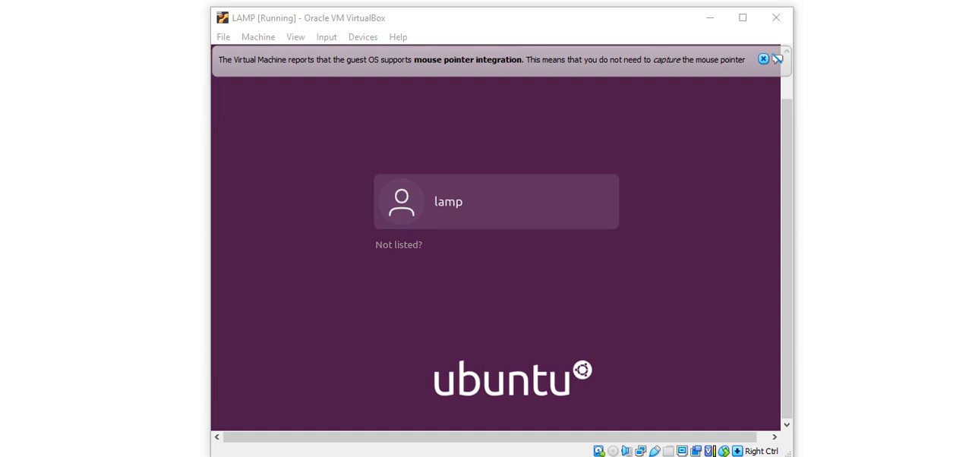
pyautogui.click(496, 202)
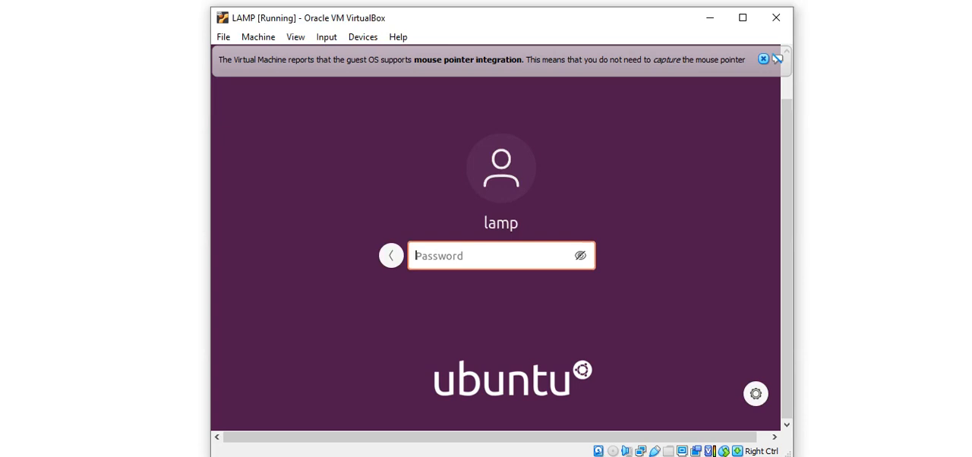
pyautogui.write('●●●●')
pyautogui.press('Return')
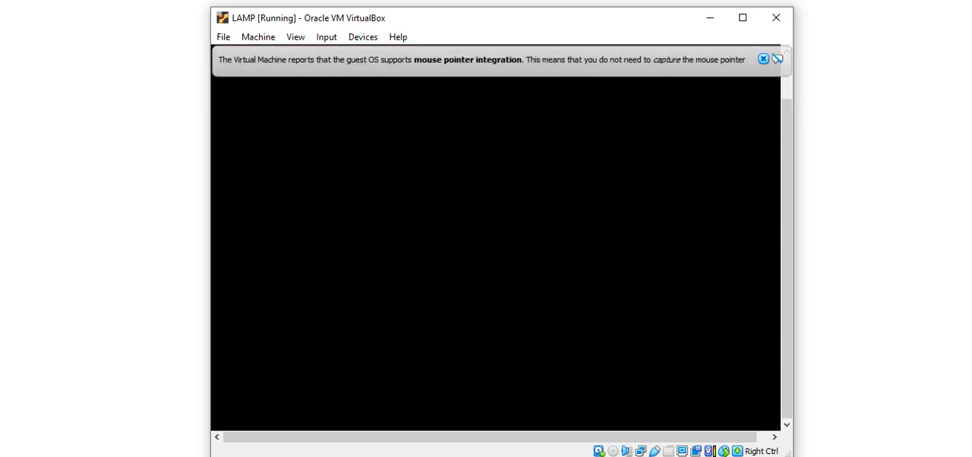
pyautogui.click(763, 59)
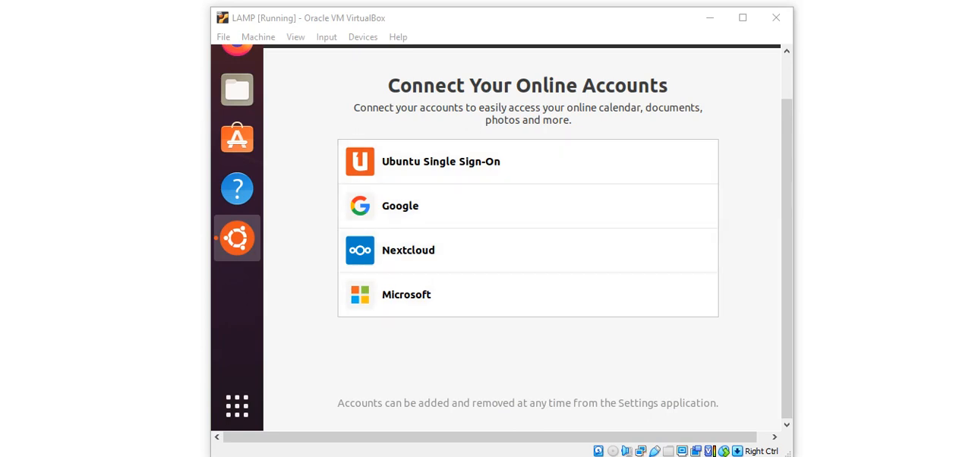
# - Skip connecting online accounts and continue without setting up Livepatch
pyautogui.moveTo(787, 145); pyautogui.dragTo(787, 101)
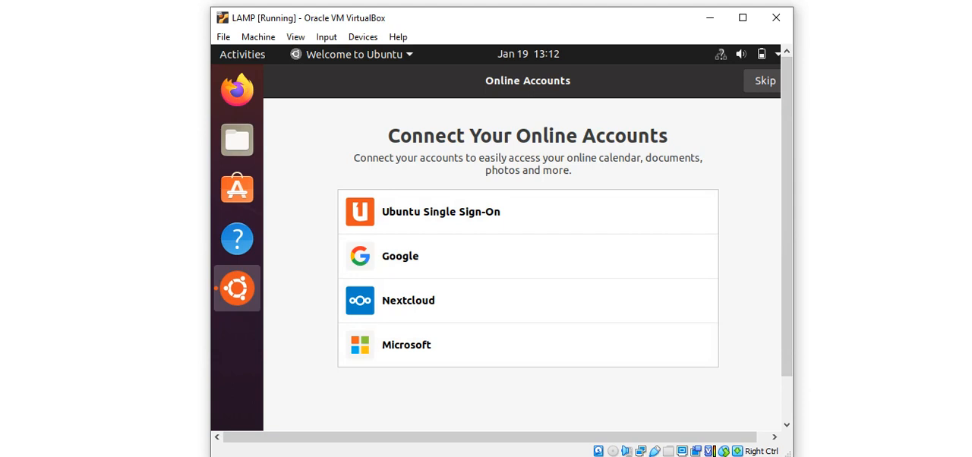
pyautogui.click(763, 82)
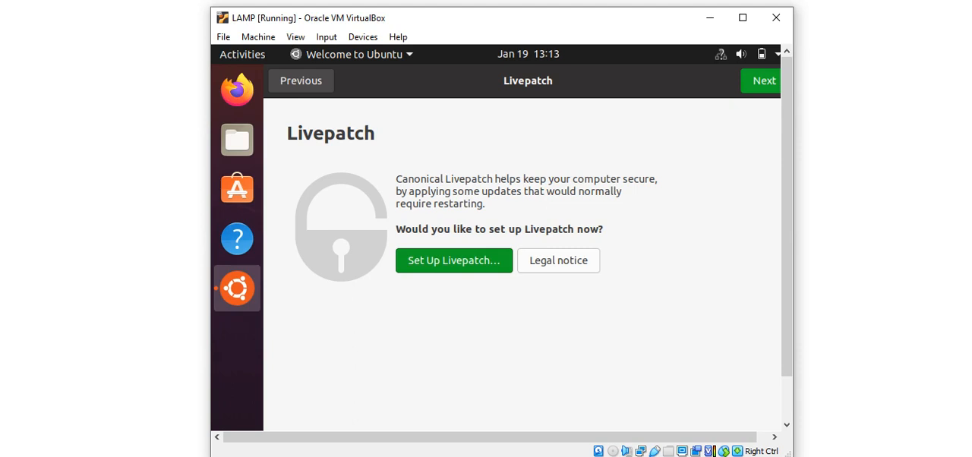
pyautogui.click(763, 81)
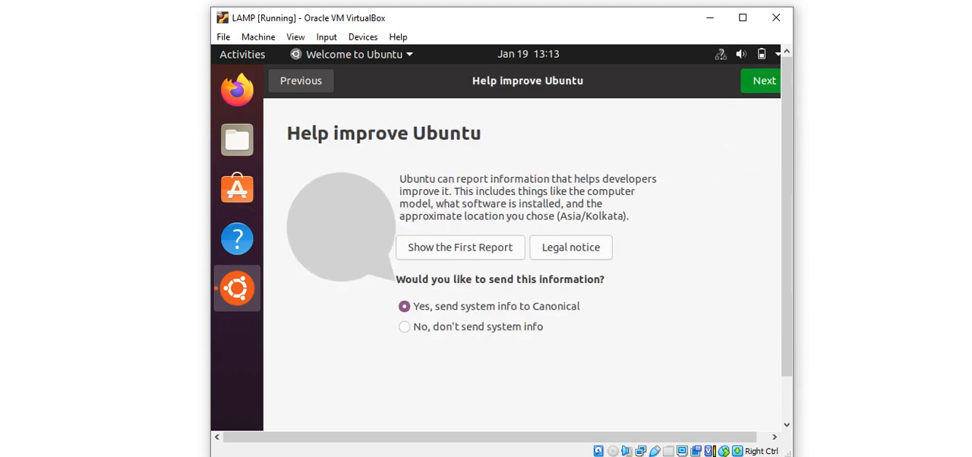
# - Choose not to send system info to Canonical and continue with Location Services left off
pyautogui.click(404, 327)
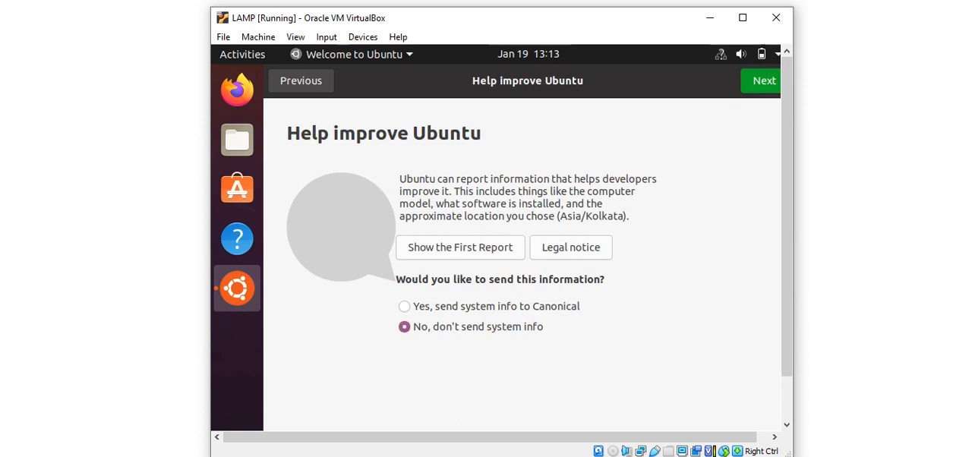
pyautogui.click(763, 80)
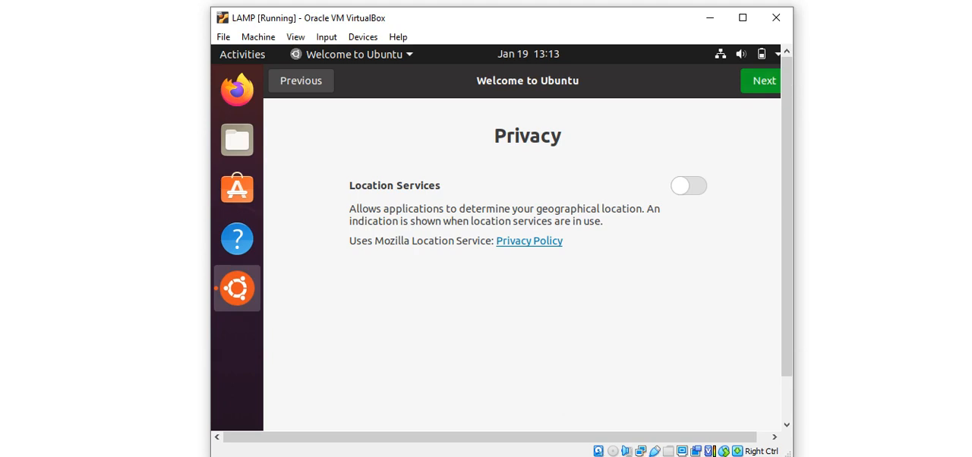
pyautogui.click(762, 80)
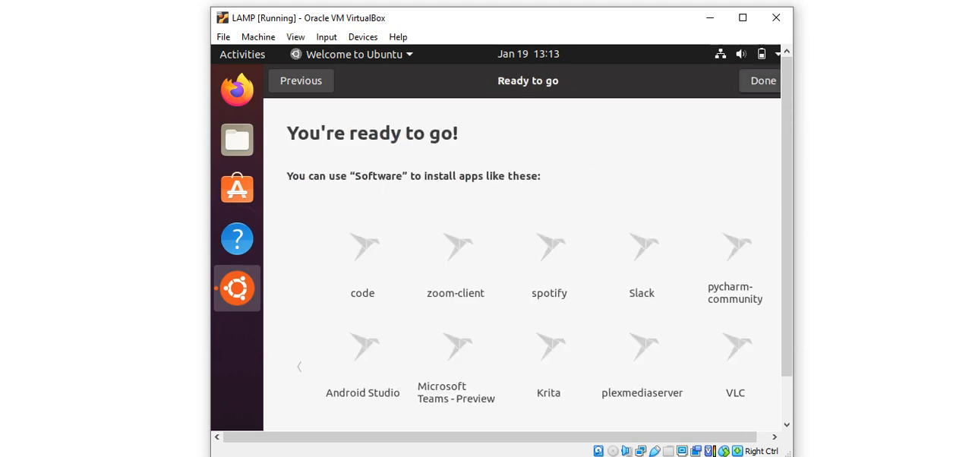
# - Look over the suggested apps on the Ready to go page and finish the Ubuntu welcome setup
pyautogui.scroll(-3, 524, 258)
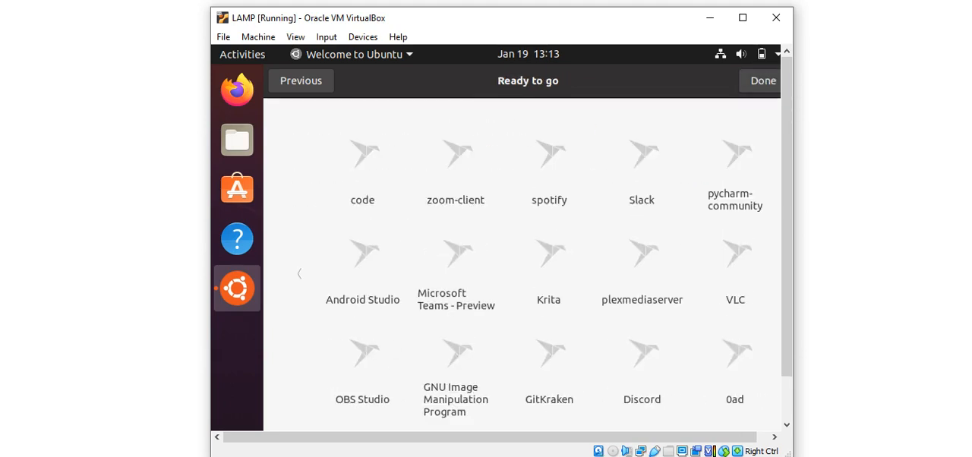
pyautogui.scroll(3, 524, 258)
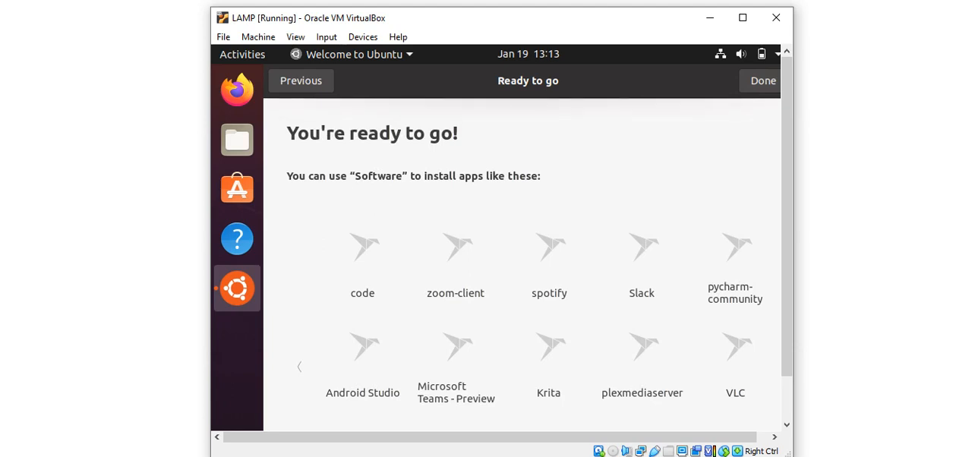
pyautogui.click(763, 81)
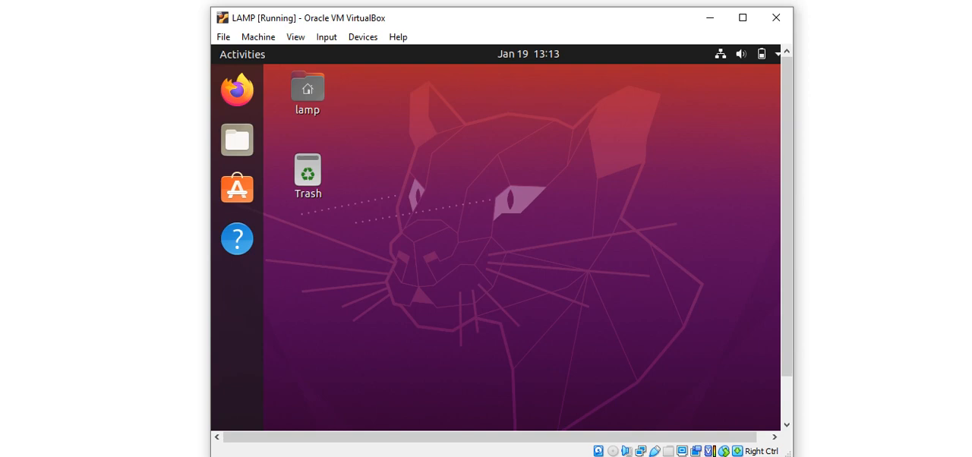
pyautogui.click(307, 92)
pyautogui.click(307, 176)
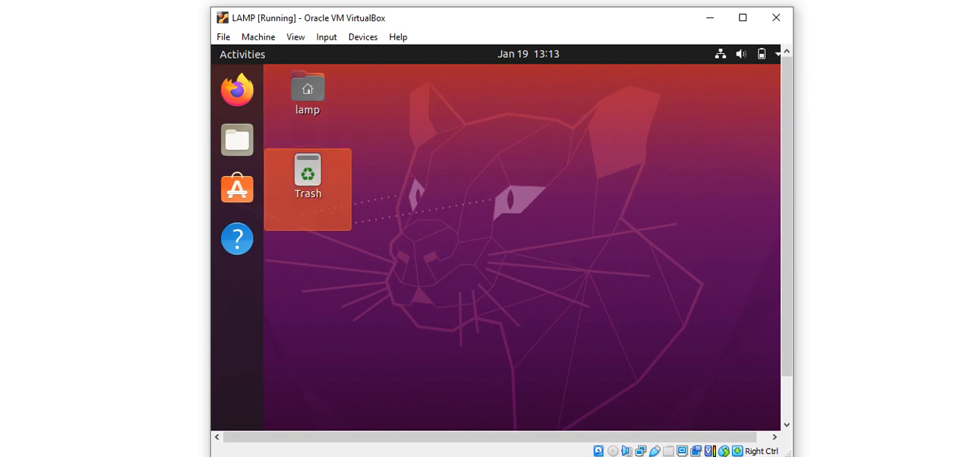
pyautogui.click(308, 93)
pyautogui.click(307, 176)
pyautogui.click(307, 93)
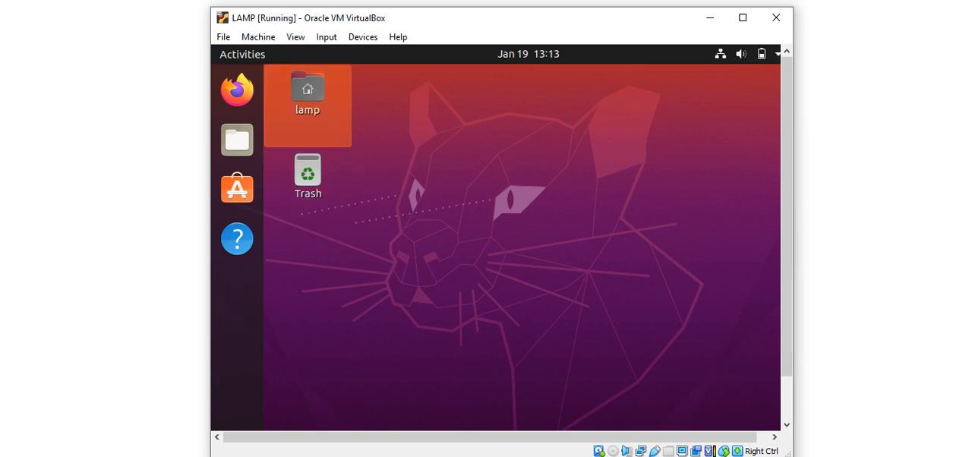
pyautogui.click(308, 176)
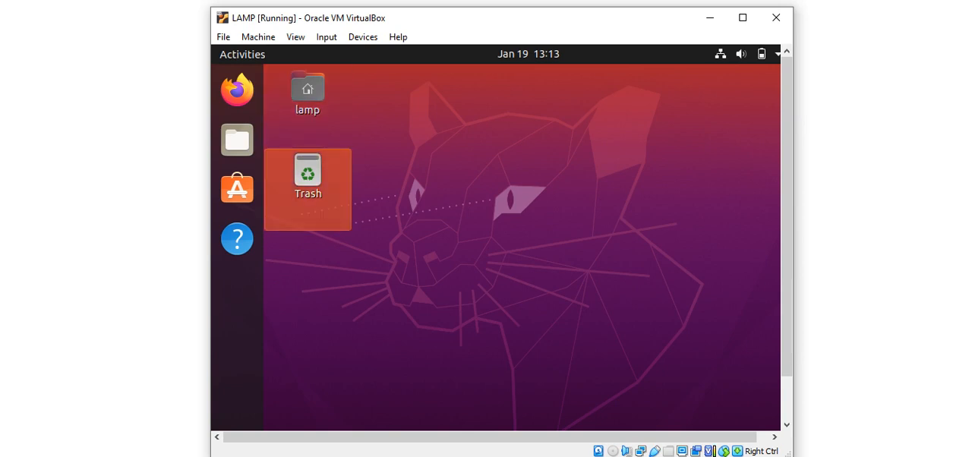